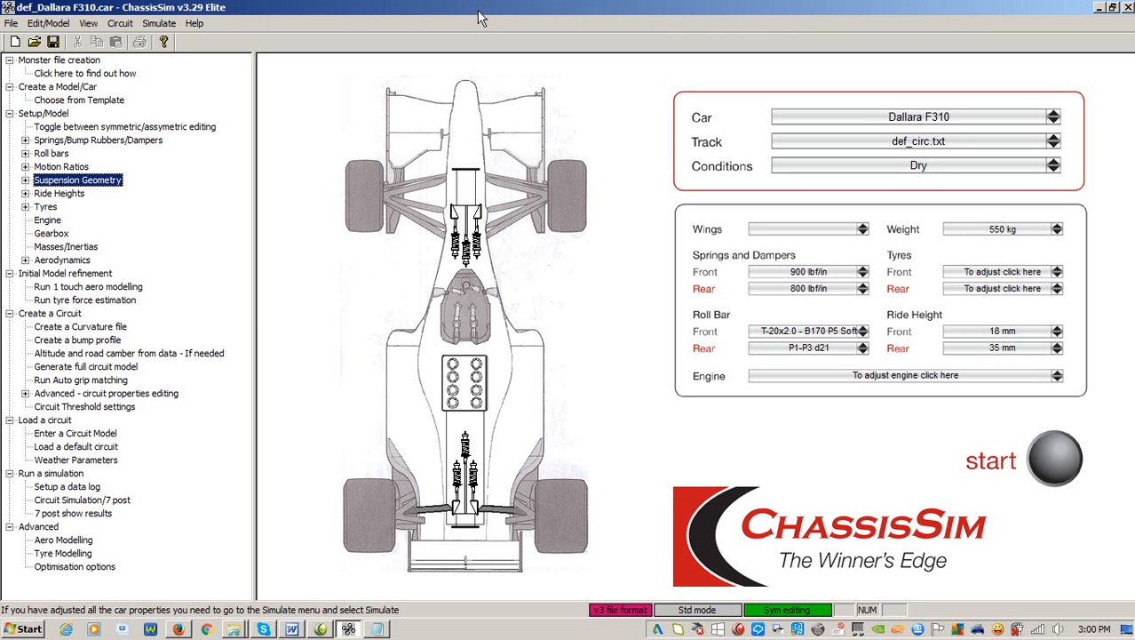
- Examine the drift mode option in the front tyre's slip angle/ratio properties, discarding any changes to the tyre
left_click(567, 189)
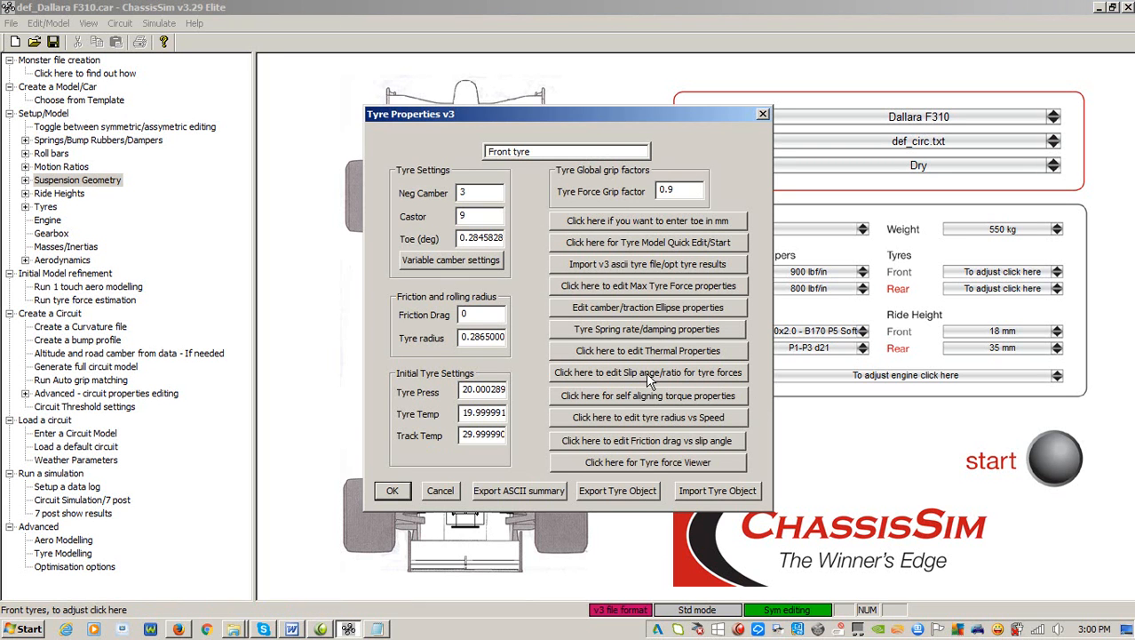
left_click(682, 373)
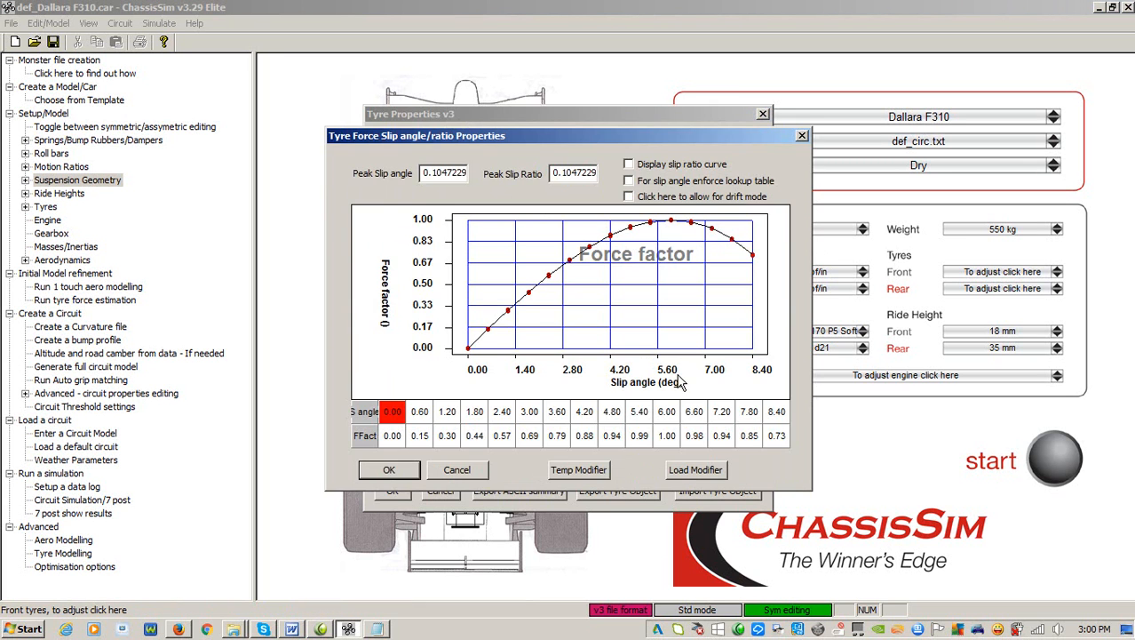
left_click(660, 197)
left_click(459, 471)
left_click(441, 491)
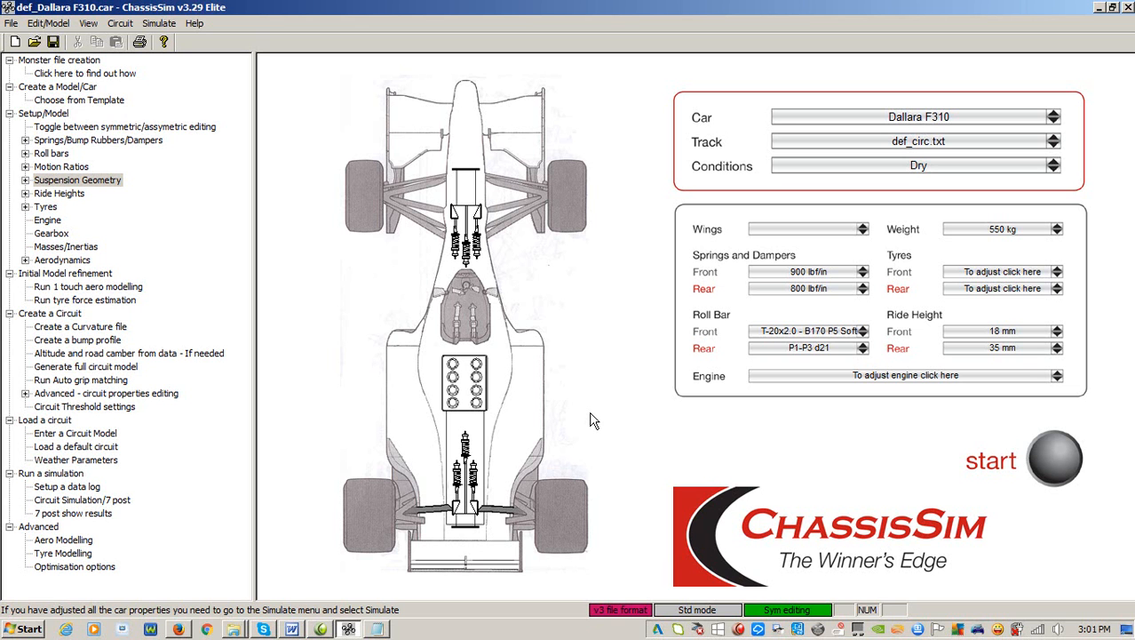
- Examine the maximum brake pressure setting and the electric powertrain's Brake Regen Map 1 as a 3D map, discarding the powertrain changes
left_click(463, 392)
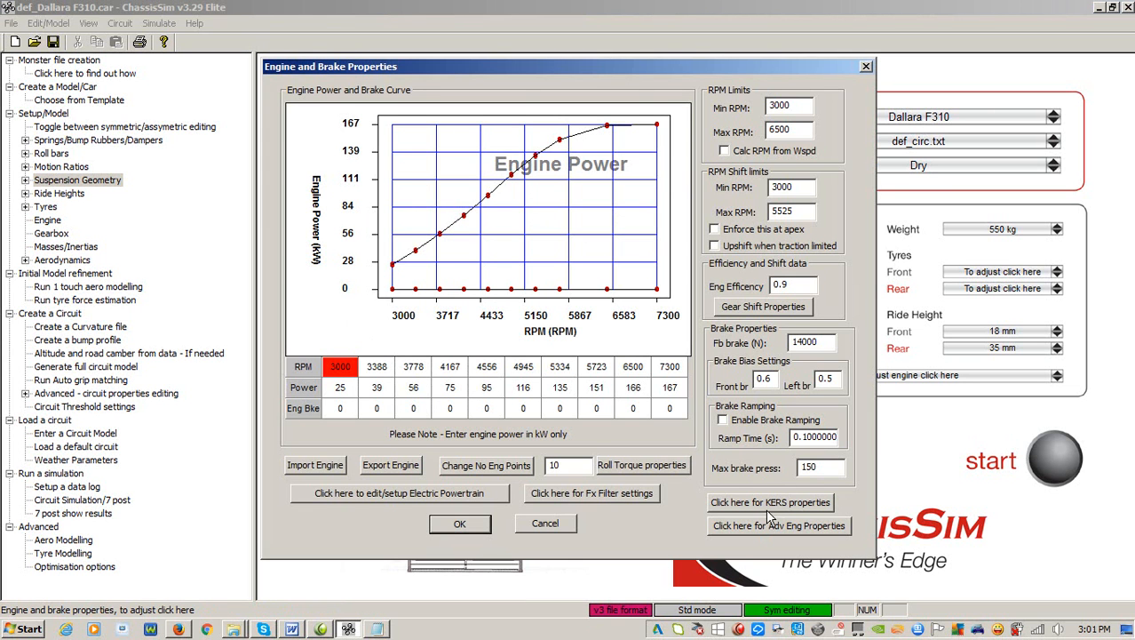
double_click(807, 466)
left_click(425, 496)
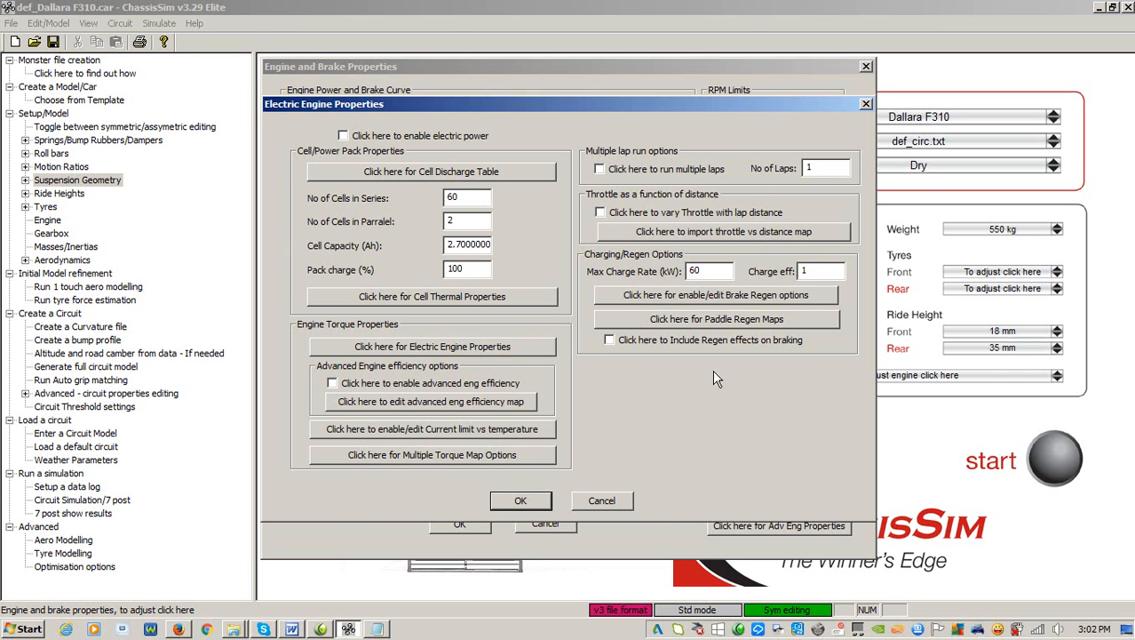
left_click(671, 297)
left_click(480, 232)
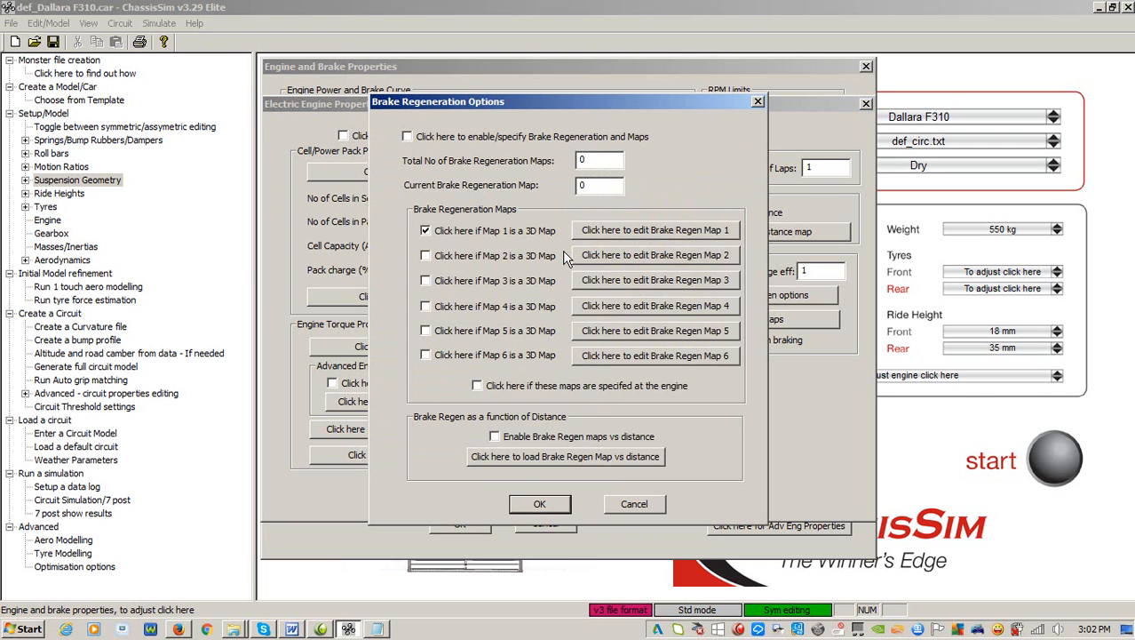
left_click(610, 233)
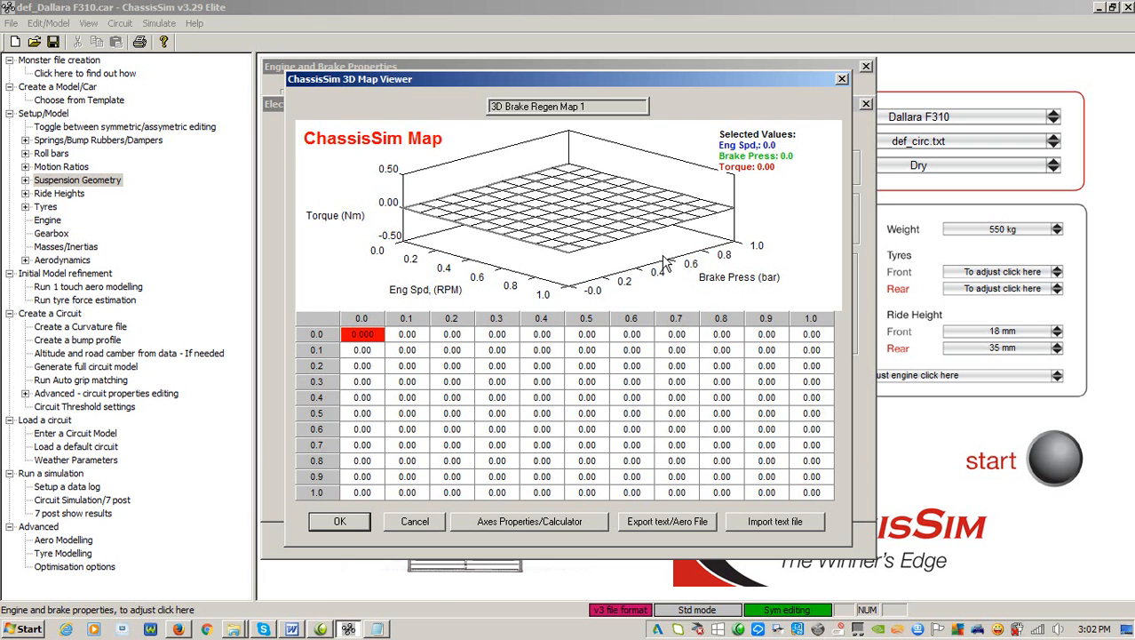
left_click(414, 521)
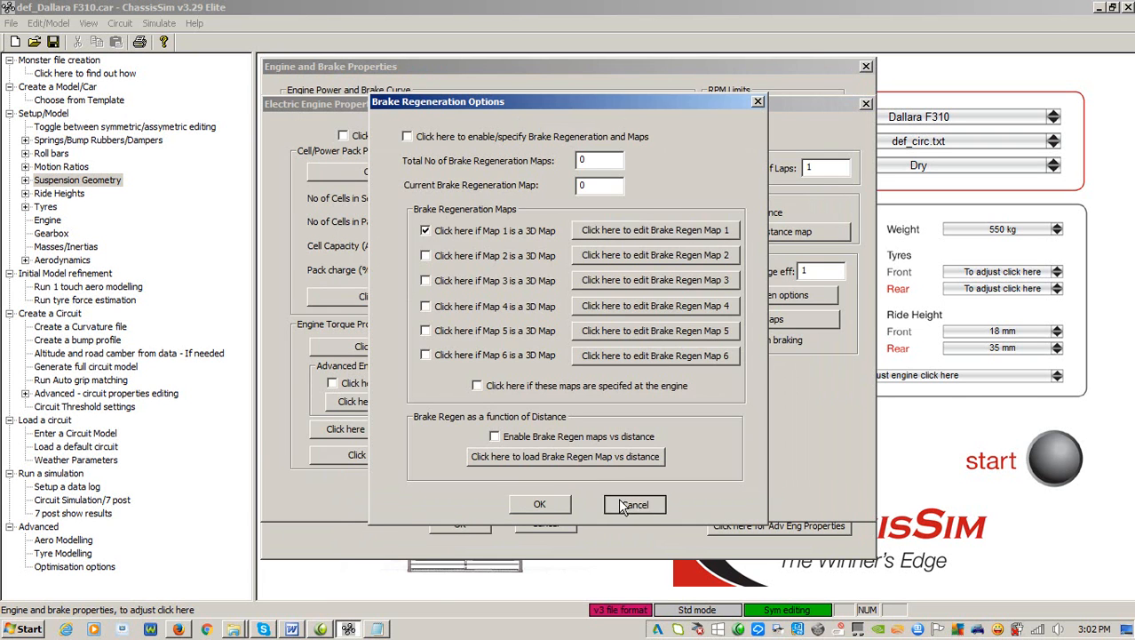
left_click(625, 504)
left_click(597, 501)
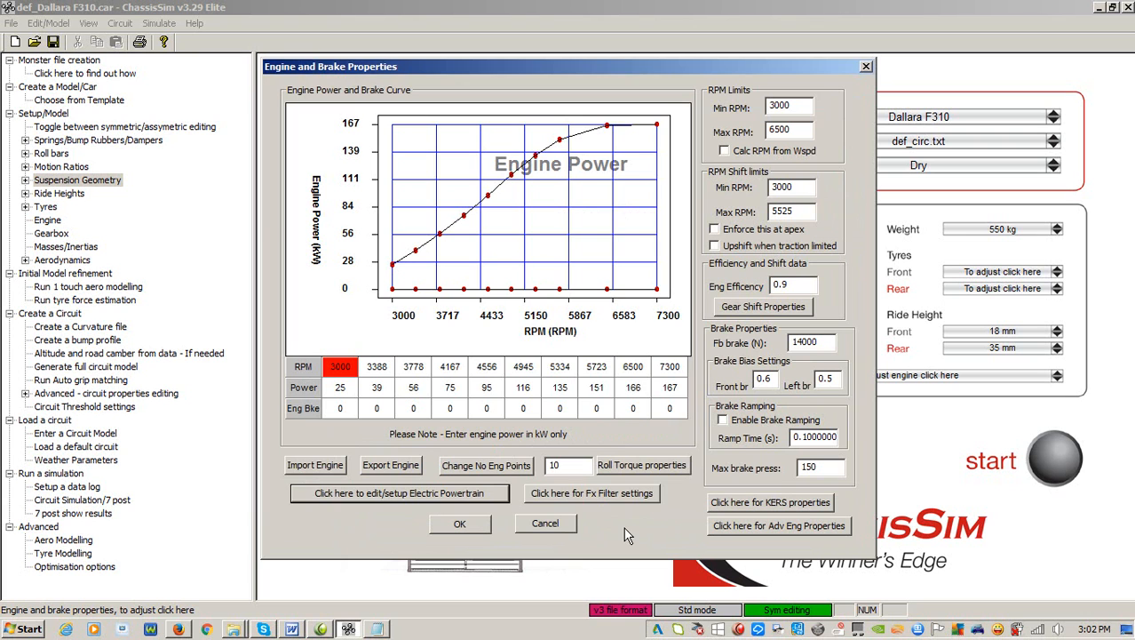
- Examine the engine's Fx filter and ramp limit settings, leaving the engine and brake properties without saving
left_click(583, 491)
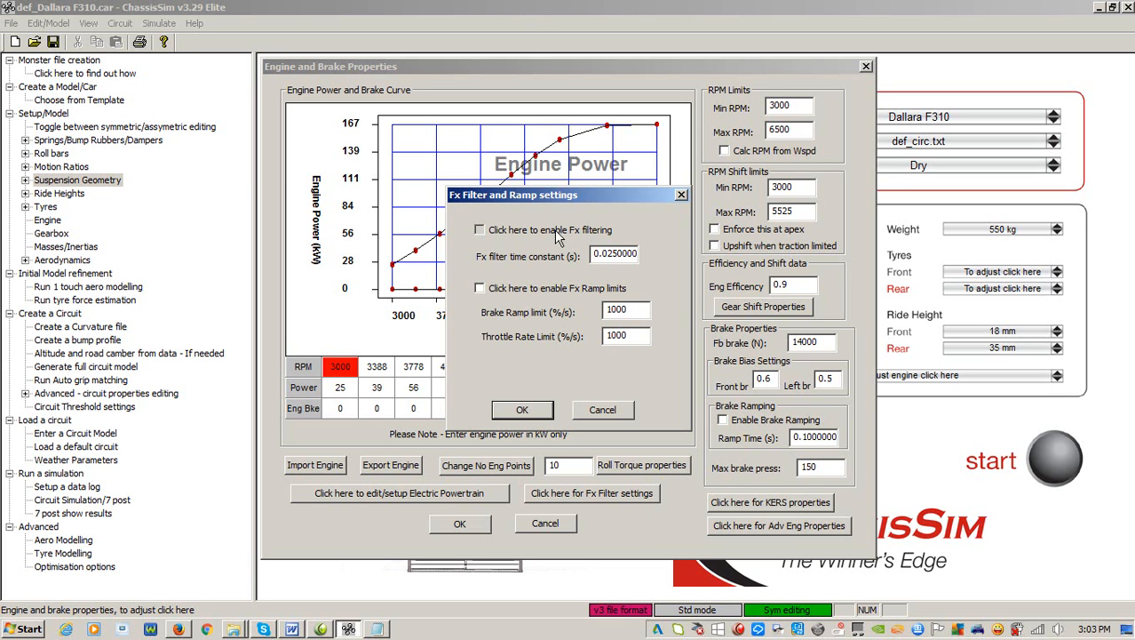
left_click(561, 294)
left_click(592, 414)
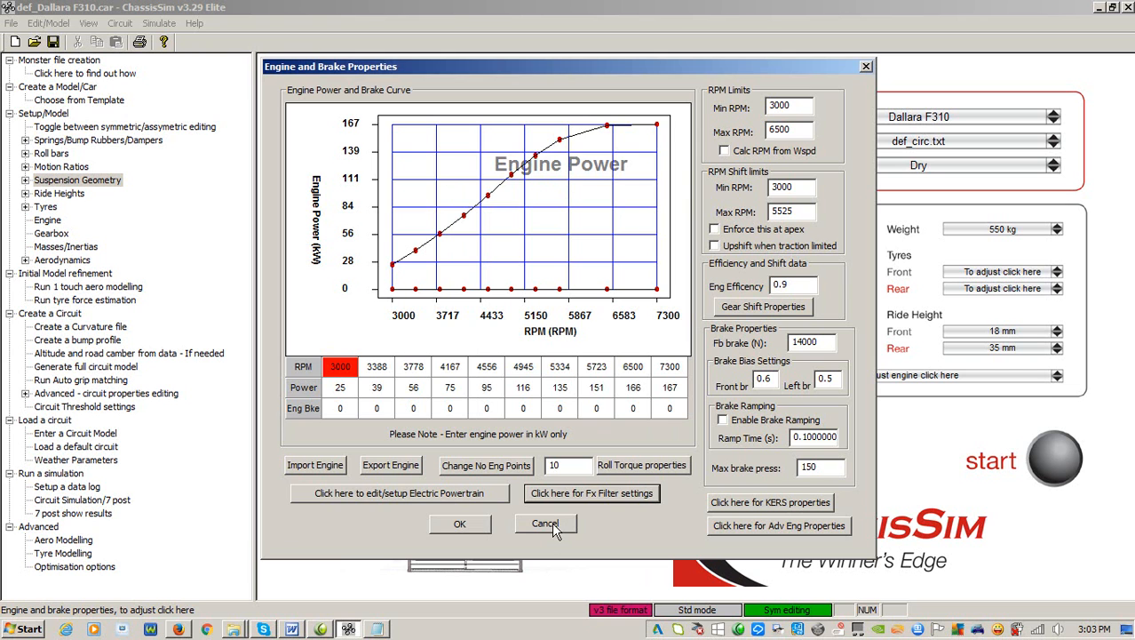
left_click(552, 523)
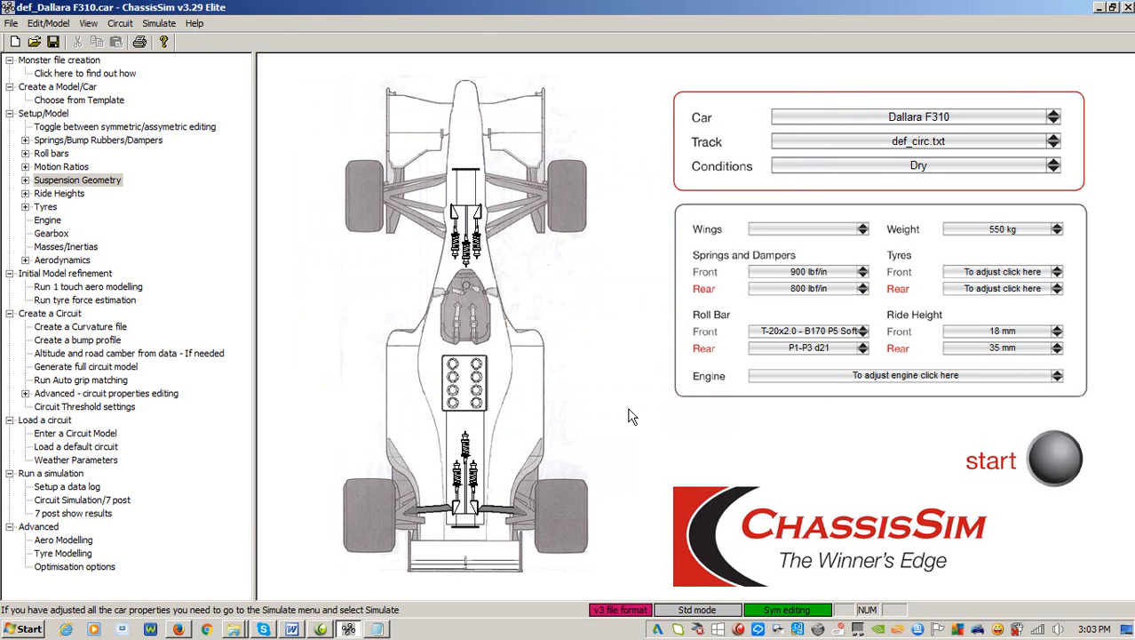
- Review the simulation's advanced modelling options for apex speed by corner length and force factor filtering, and exit without running a simulation
left_click(1055, 455)
left_click(765, 189)
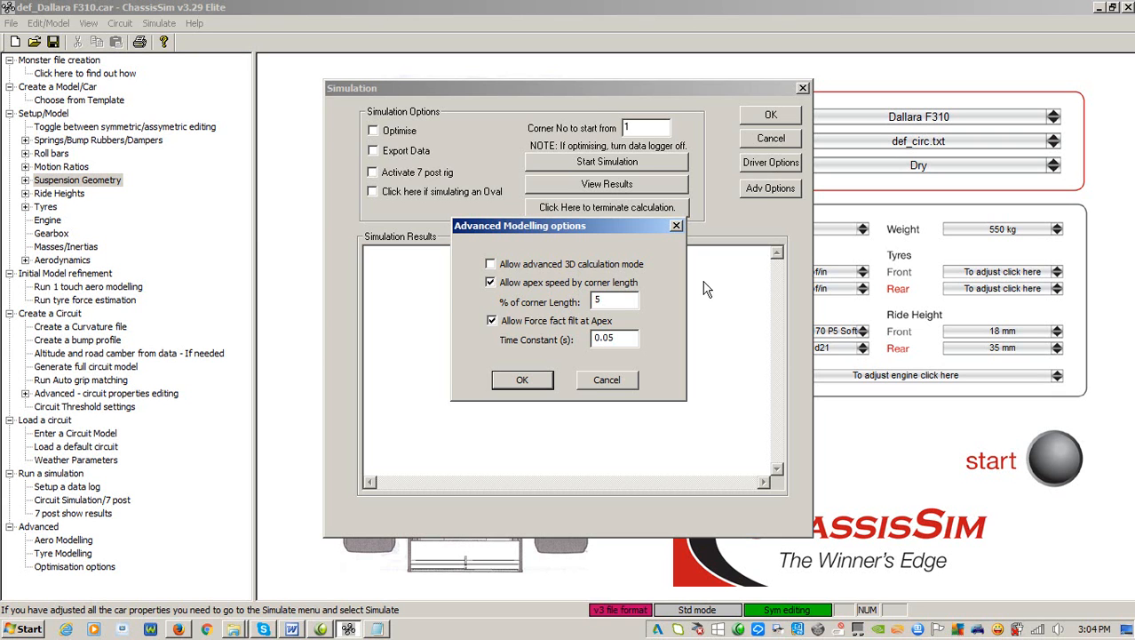
left_click(520, 325)
left_click(607, 379)
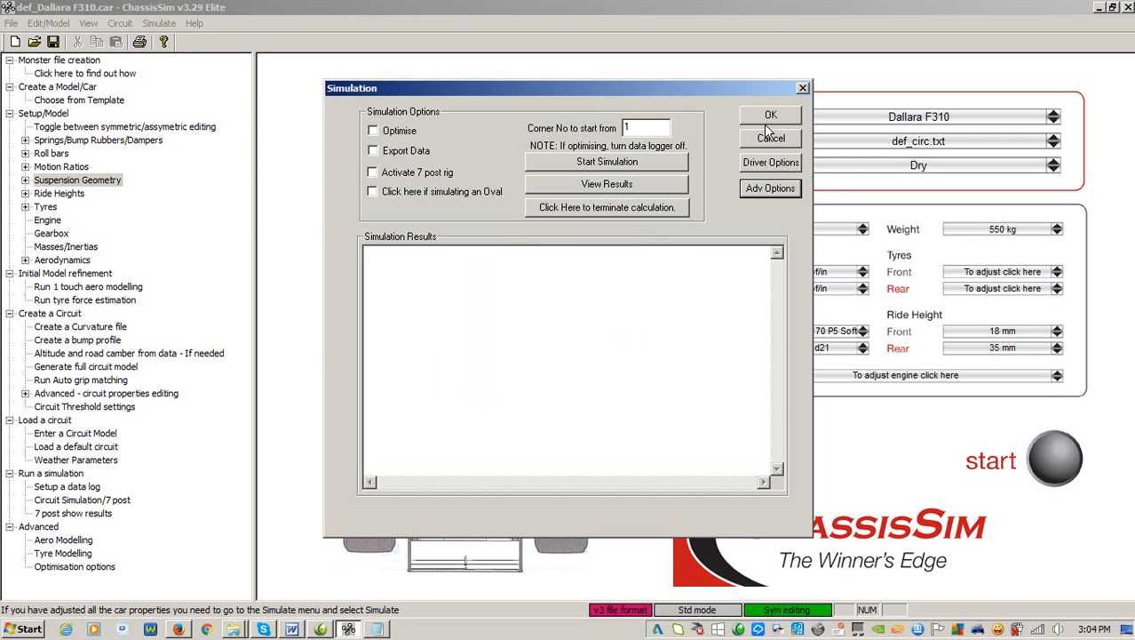
left_click(769, 188)
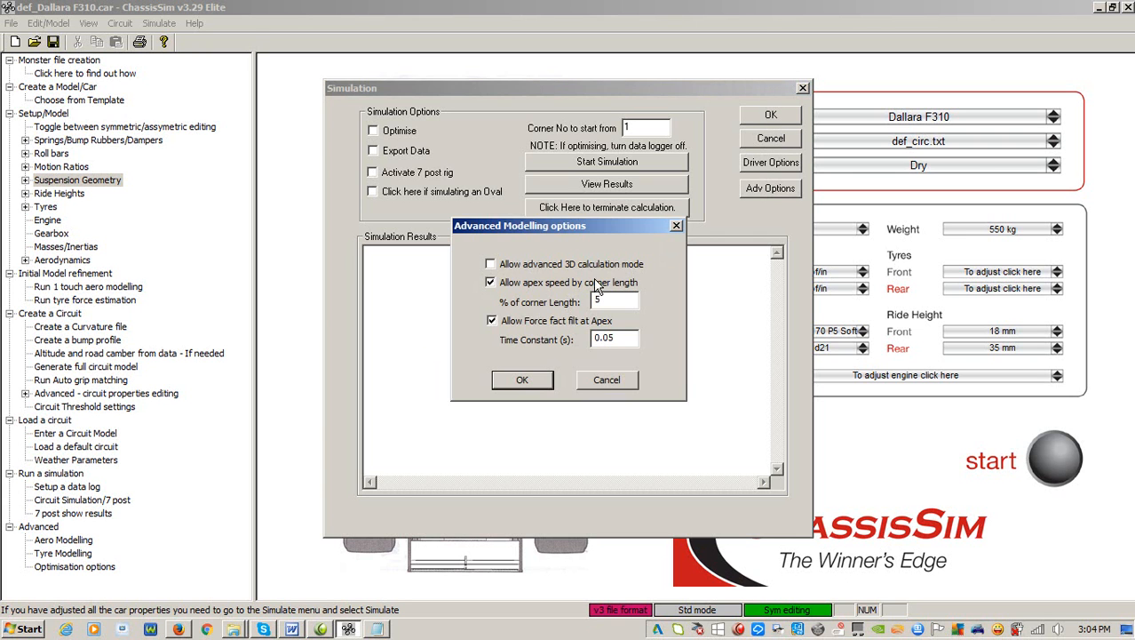
left_click(522, 380)
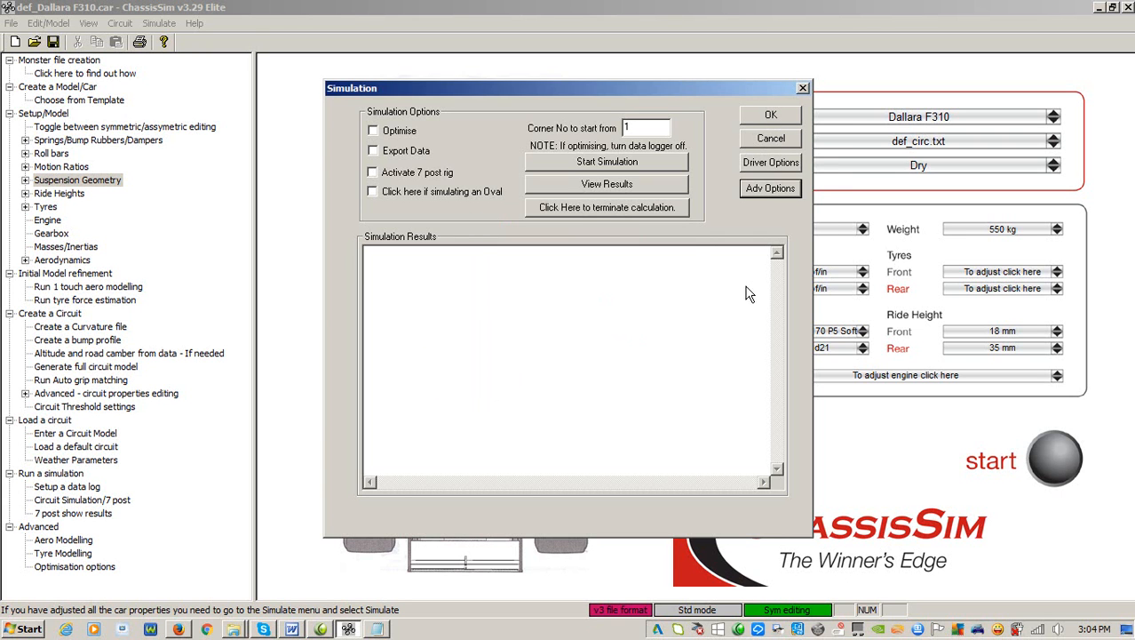
left_click(770, 139)
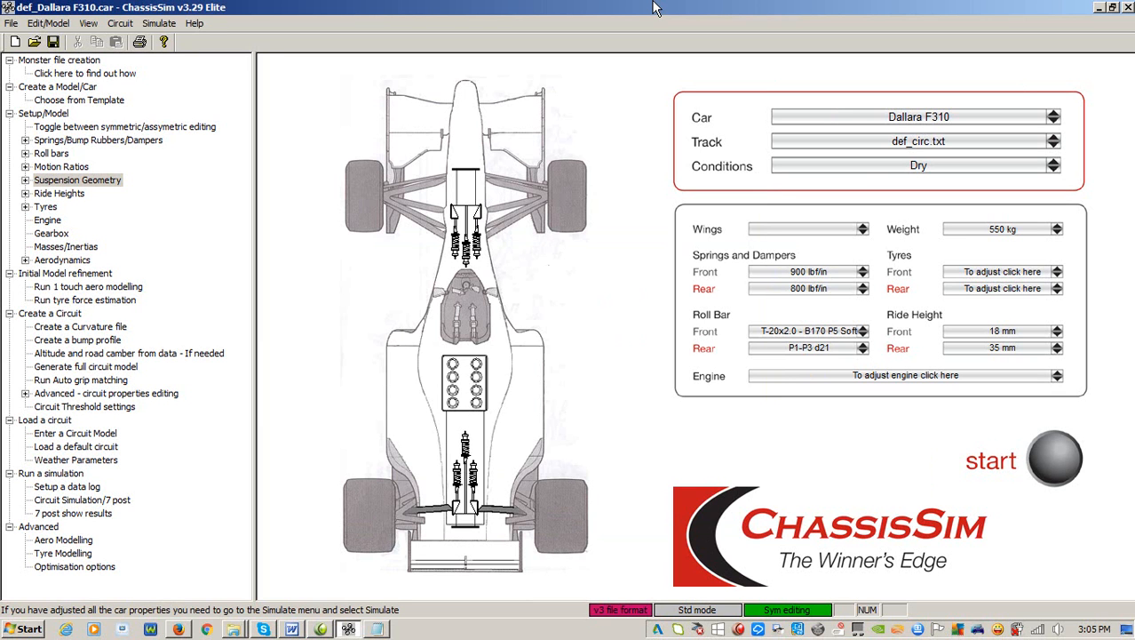
- Locate the front and rear THS hysteresis springs in the Springs/Bump Rubbers/Dampers group of the setup
left_click(25, 140)
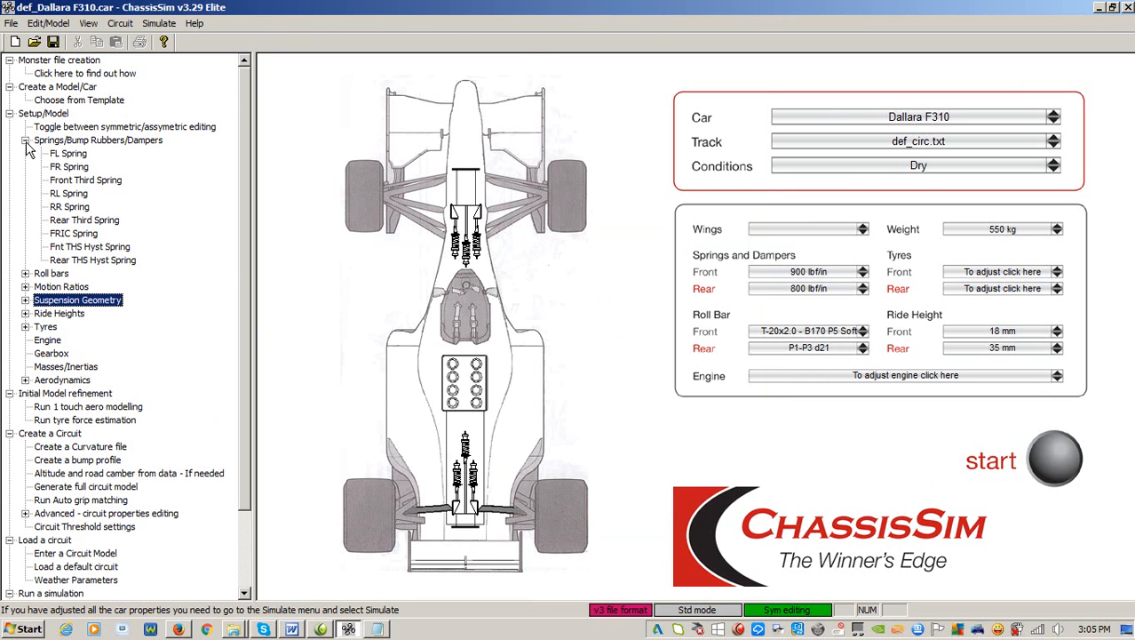
left_click(117, 248)
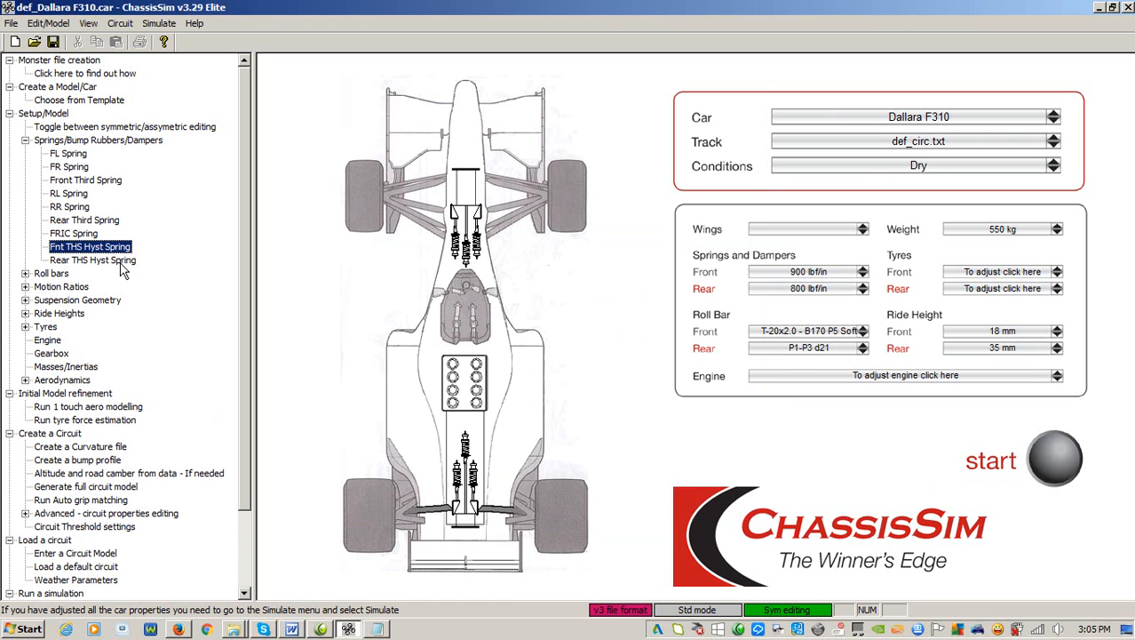
left_click(115, 261)
left_click(115, 250)
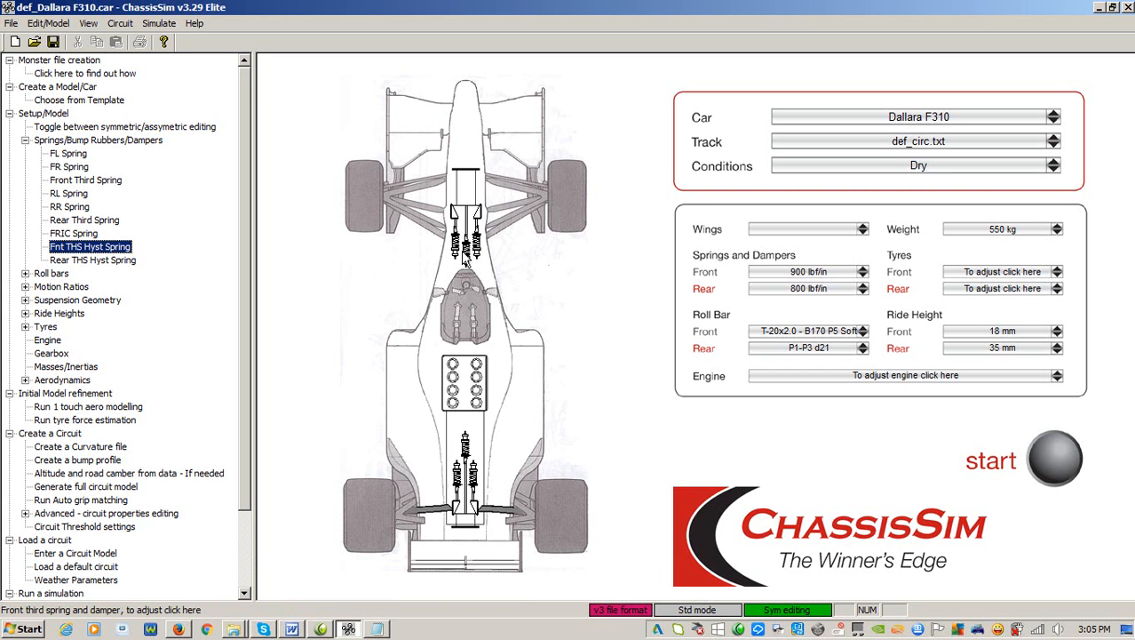
- Examine the packer settings of the front third spring and damper, closing its properties without saving
left_click(471, 258)
left_click(300, 94)
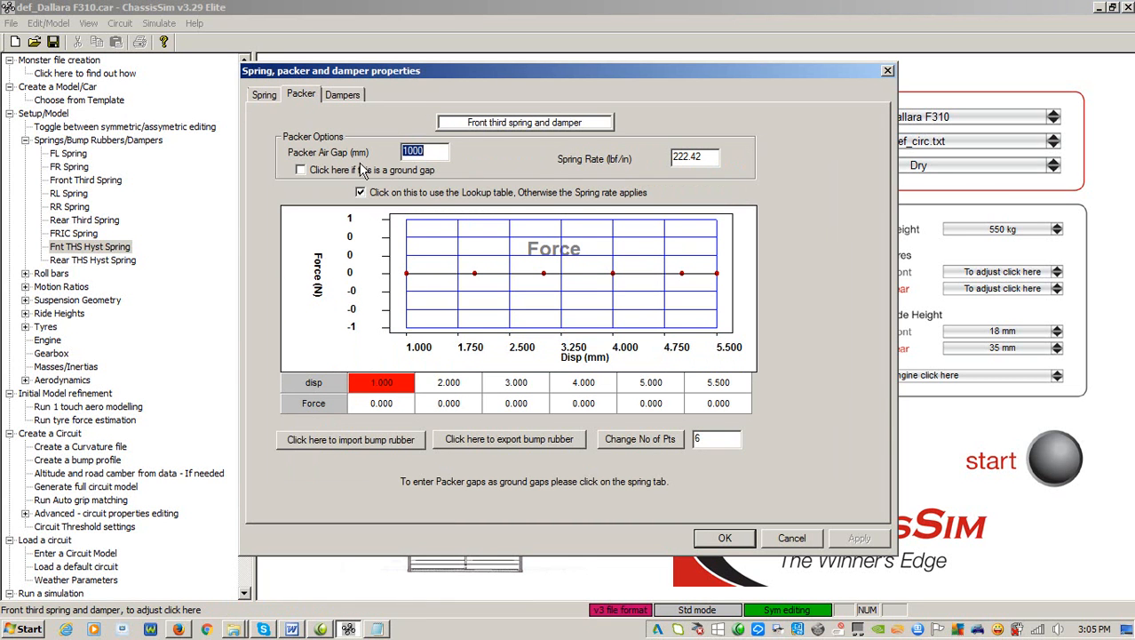
left_click(792, 541)
- Examine the front THS hysteresis spring's enable option and force table, discarding any changes
double_click(121, 250)
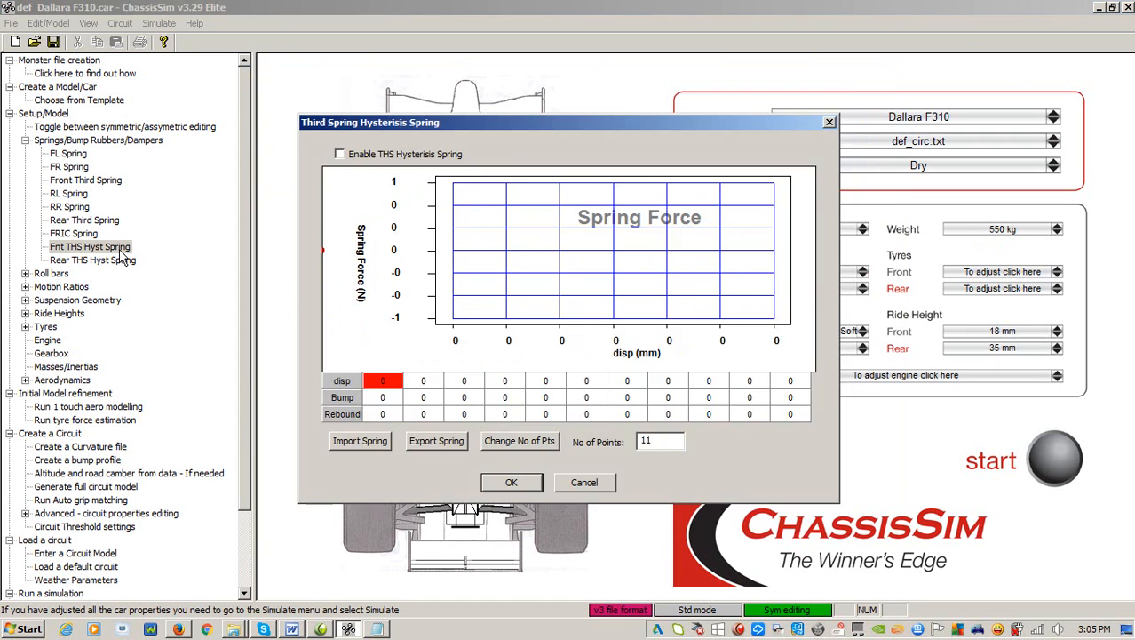
left_click(409, 156)
left_click(583, 485)
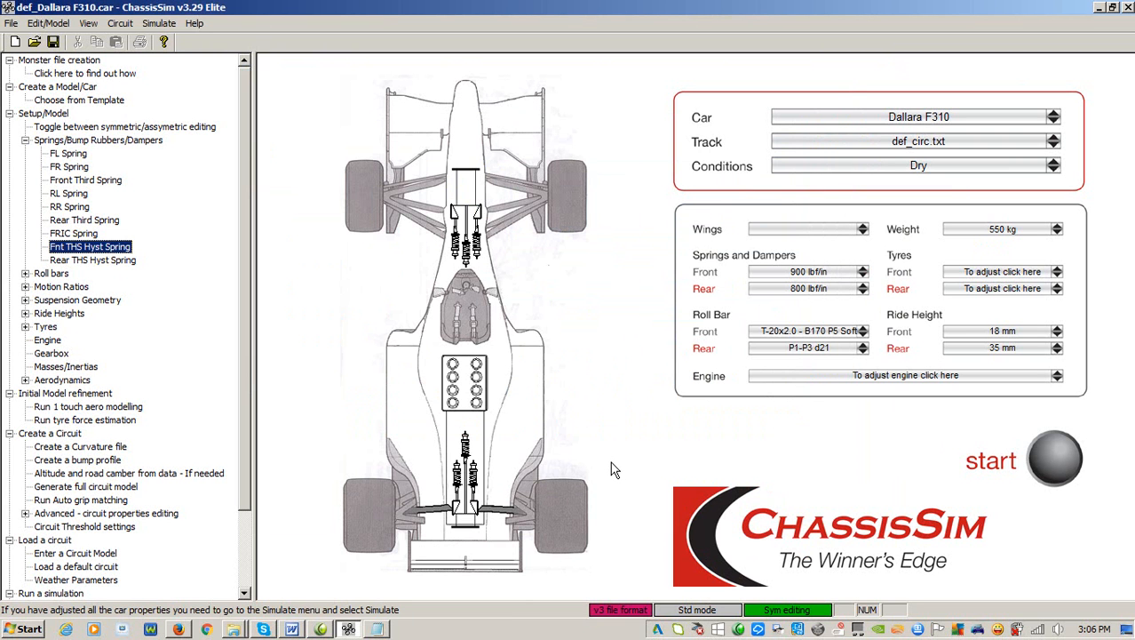